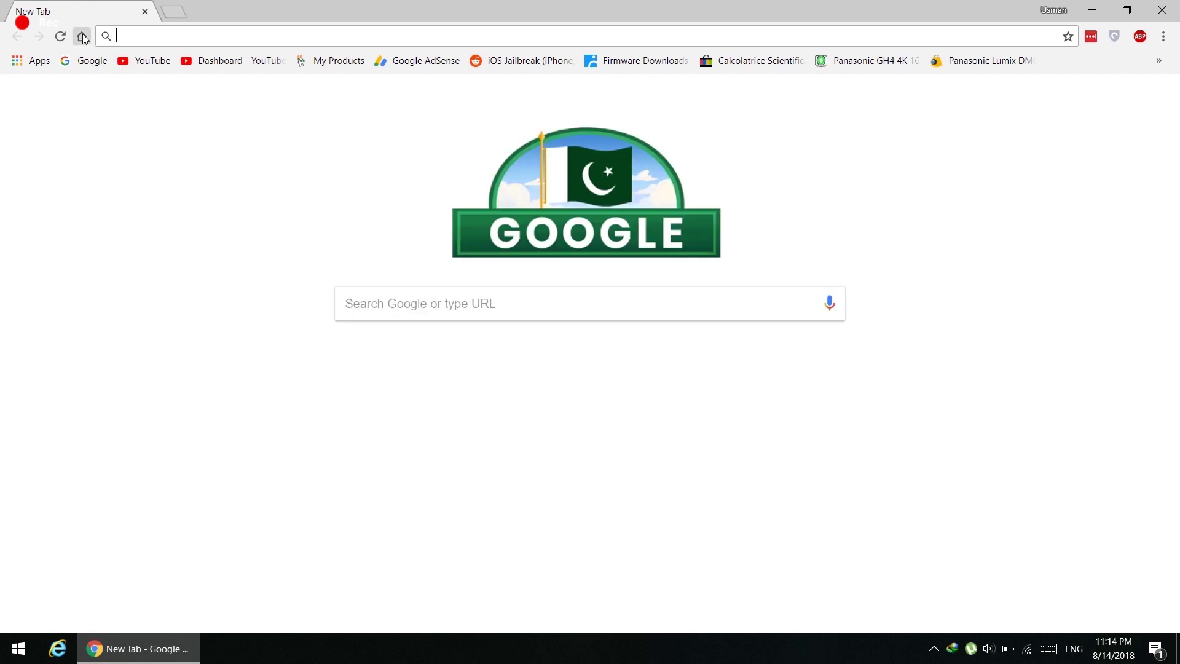
# Search Google for 'dr fone switch' and open the official dr.fone - Switch product page
pyautogui.click(82, 36)
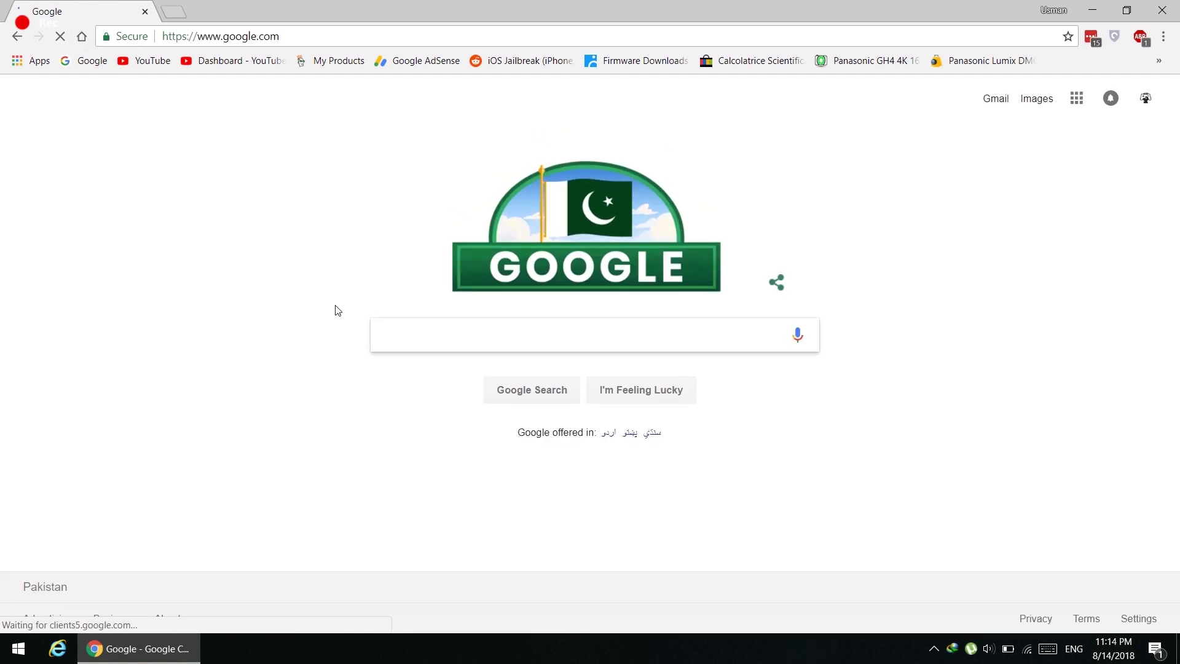
pyautogui.write('drfone sw')
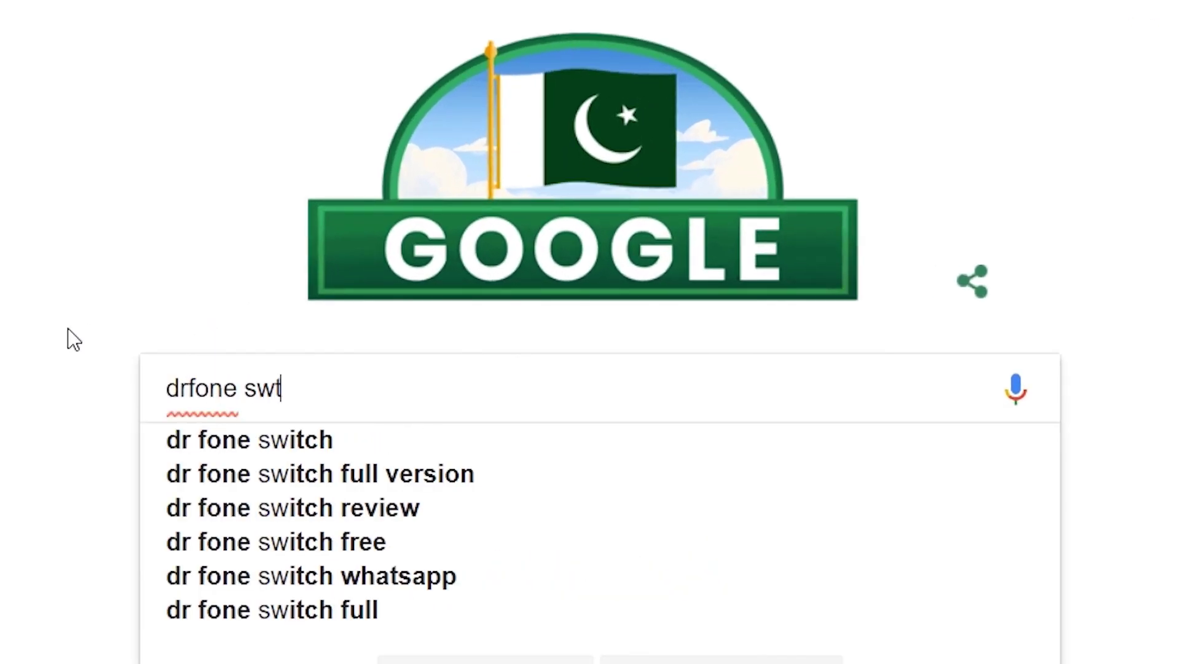
pyautogui.press('Down')
pyautogui.press('Escape')
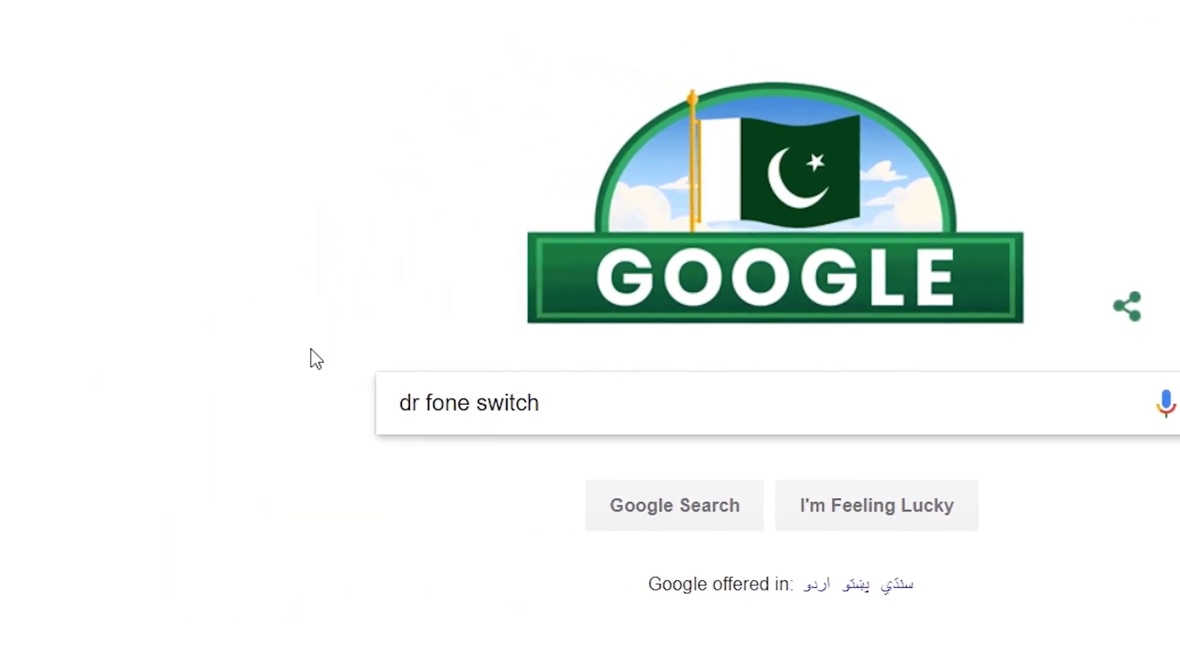
pyautogui.press('Return')
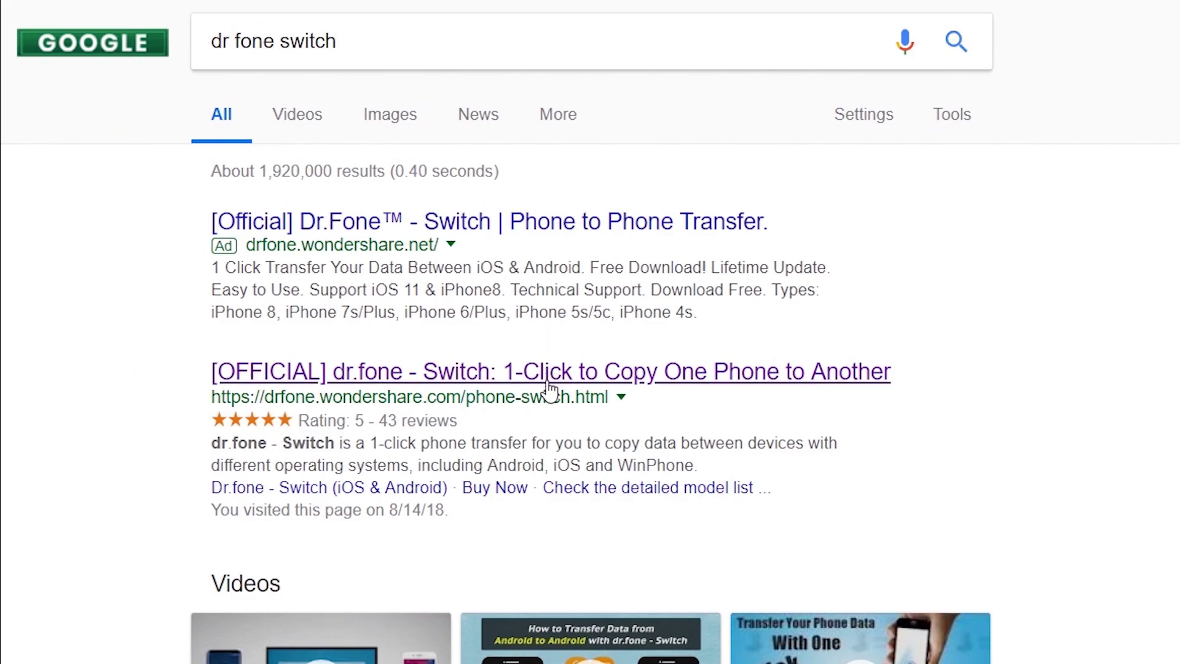
pyautogui.click(509, 373)
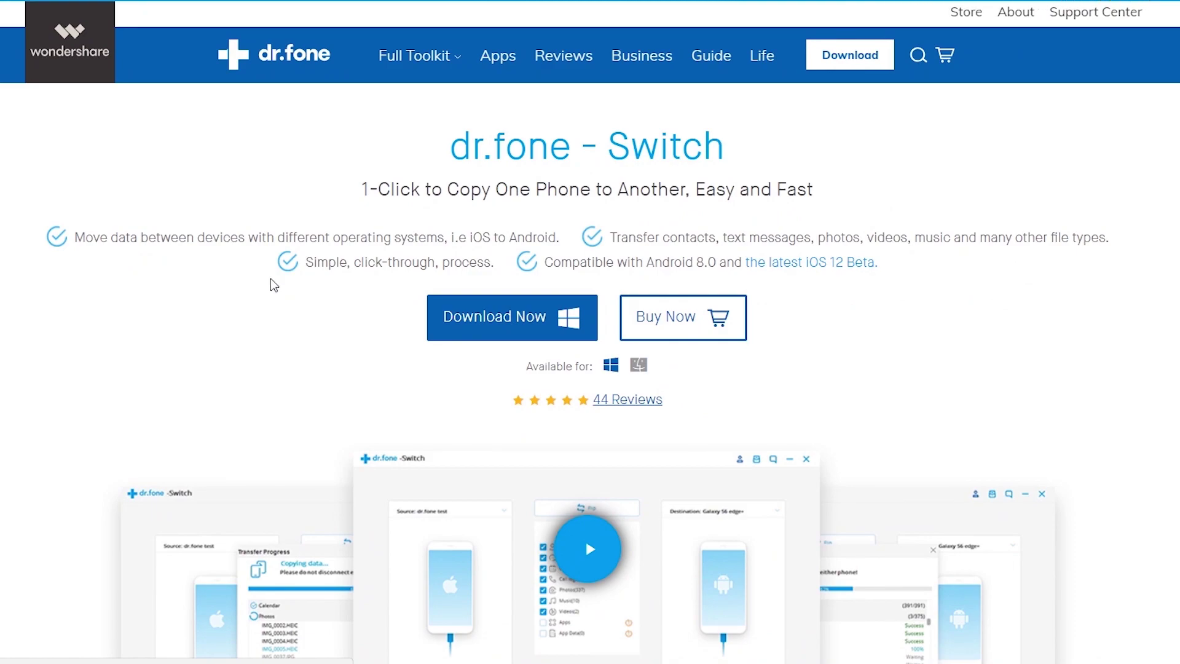
# Read the page description and toggle the download between Mac and Windows, ending on Windows
pyautogui.tripleClick(495, 199)
pyautogui.moveTo(185, 237); pyautogui.dragTo(295, 237)
pyautogui.click(316, 240)
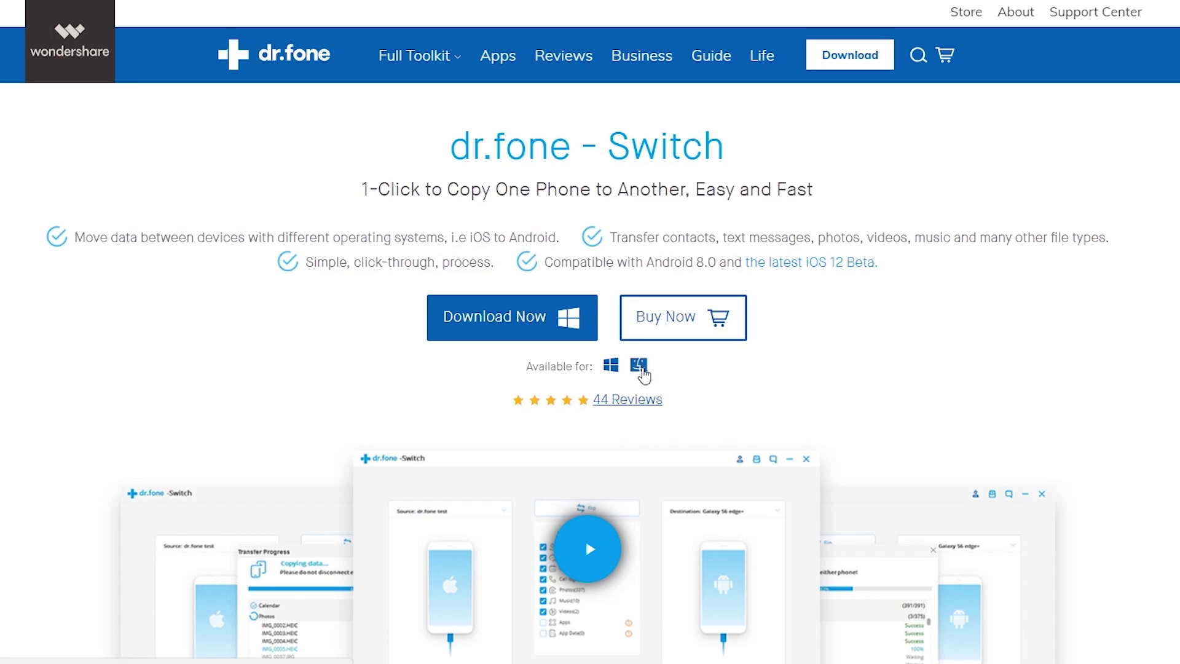
pyautogui.click(639, 366)
pyautogui.click(612, 367)
pyautogui.click(640, 367)
pyautogui.click(611, 367)
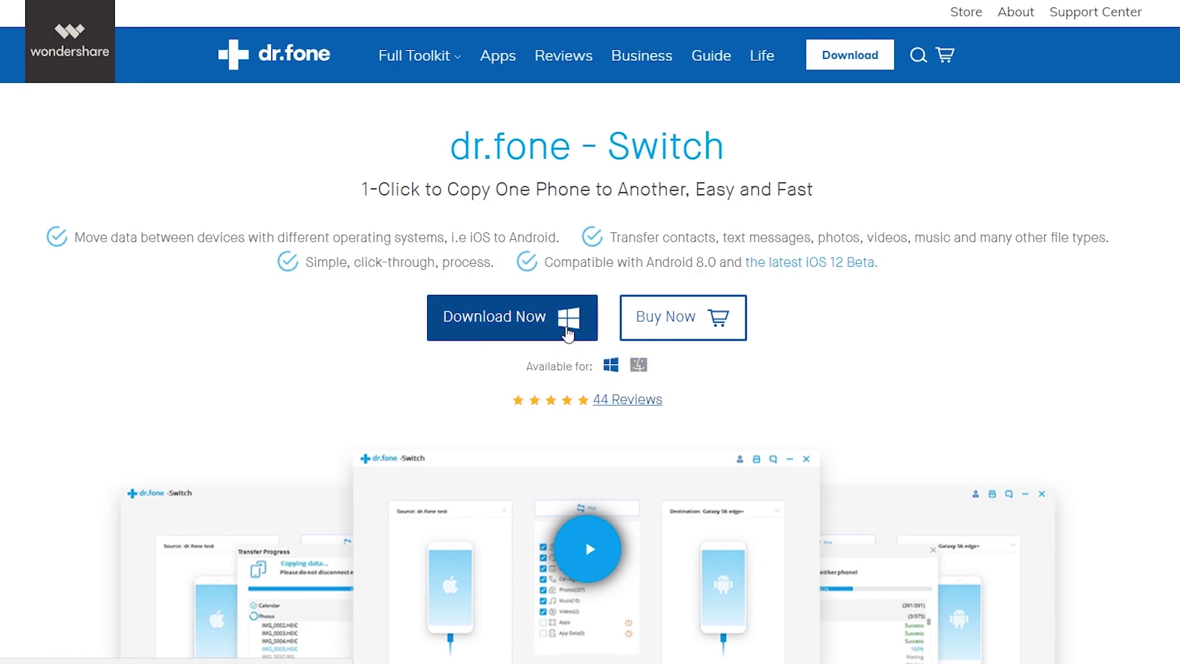
pyautogui.click(640, 367)
pyautogui.click(611, 365)
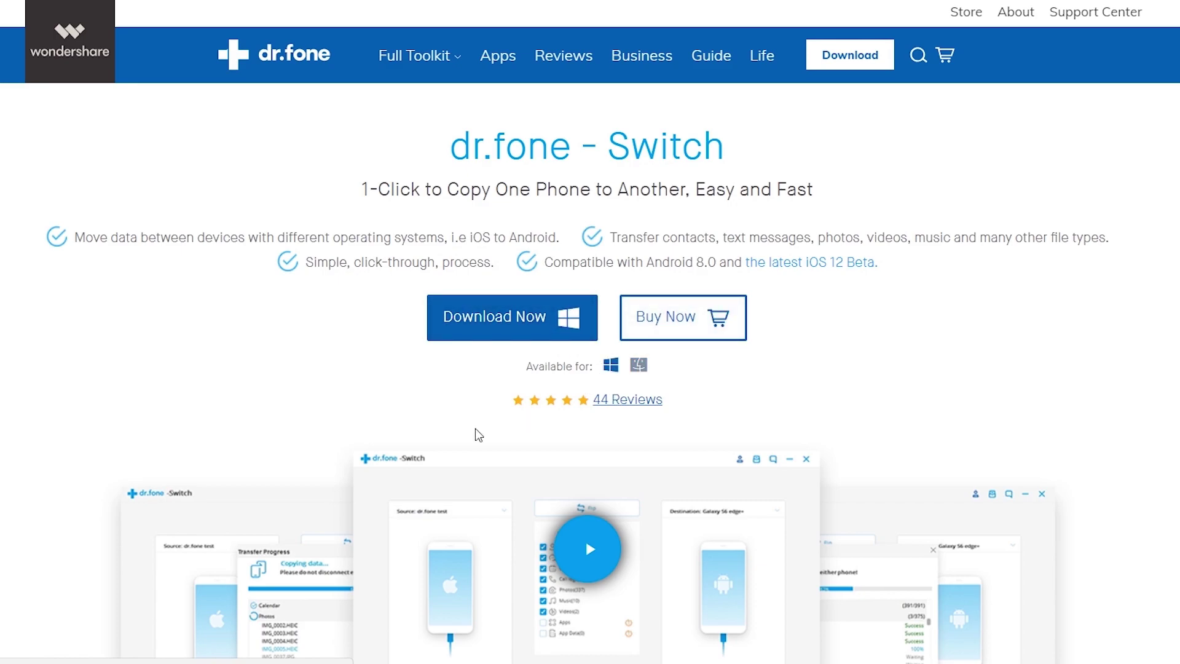
# Play the dr.fone - Switch demo video, then close it
pyautogui.scroll(-5, 201, 395)
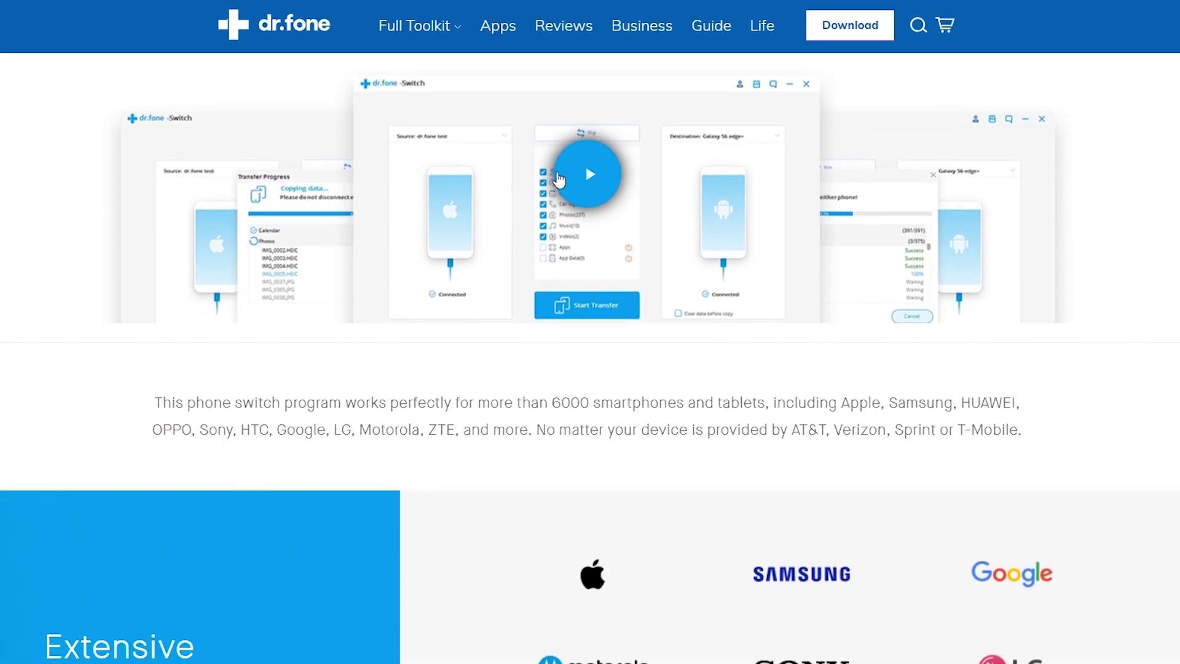
pyautogui.click(589, 174)
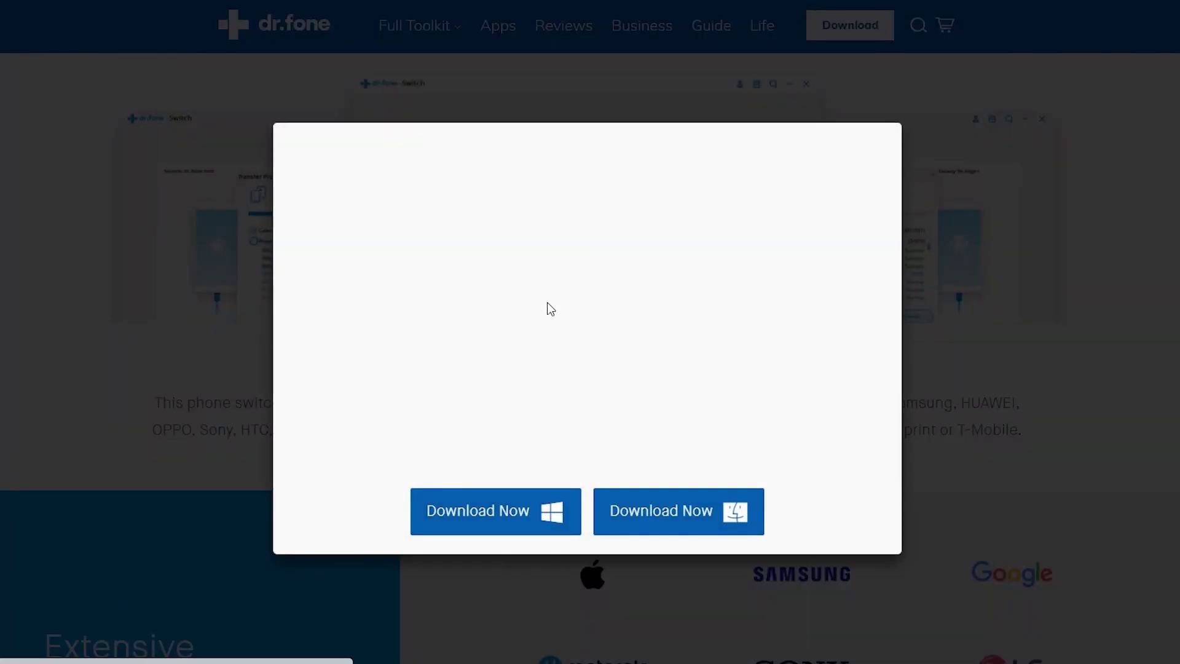
pyautogui.click(941, 256)
# Browse the rest of the product page, then reposition the dr.fone desktop shortcut
pyautogui.scroll(-3, 682, 289)
pyautogui.scroll(-3, 693, 321)
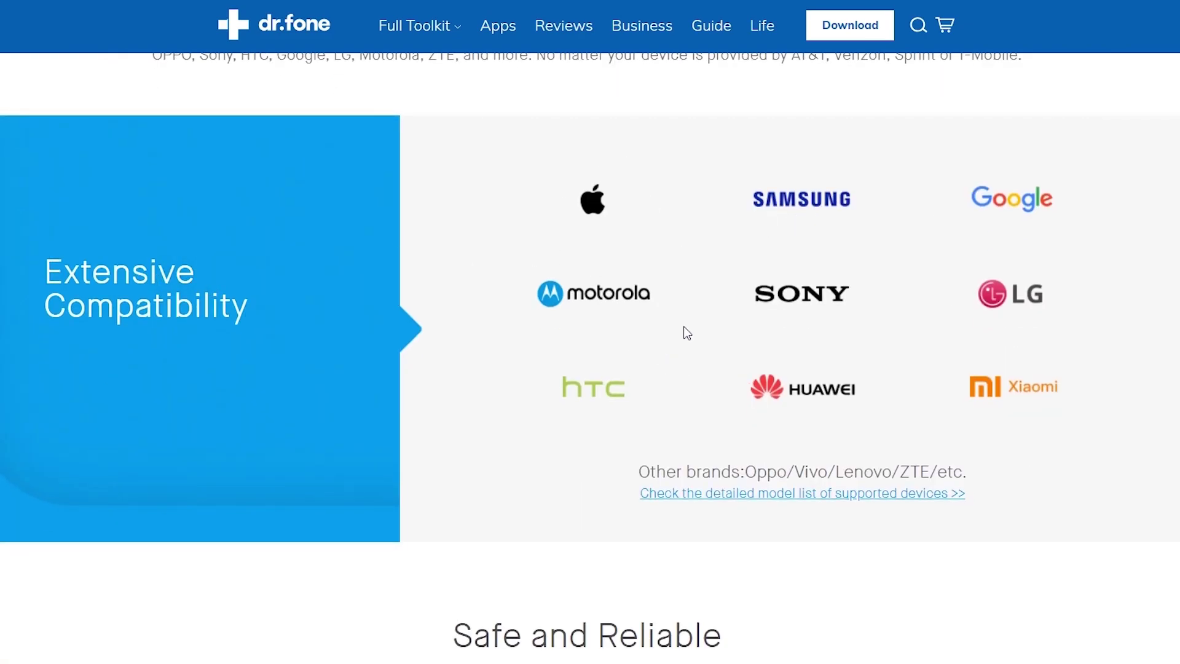
pyautogui.scroll(-9, 688, 332)
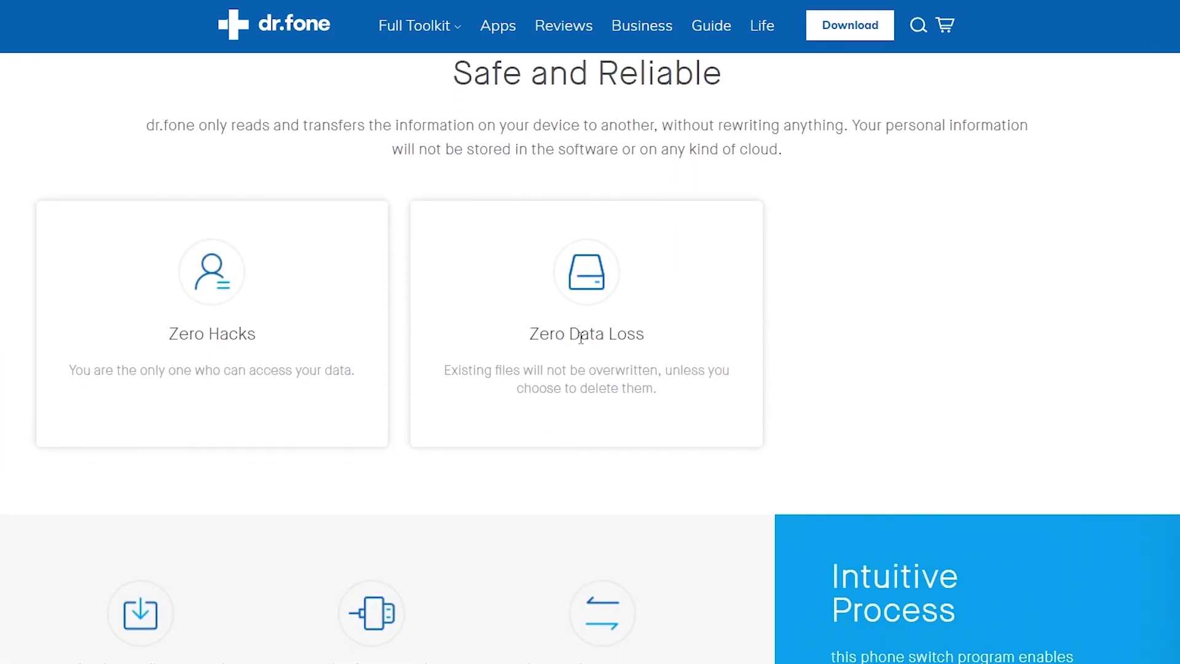
pyautogui.moveTo(581, 339); pyautogui.dragTo(605, 338)
pyautogui.click(320, 433)
pyautogui.scroll(-5, 321, 432)
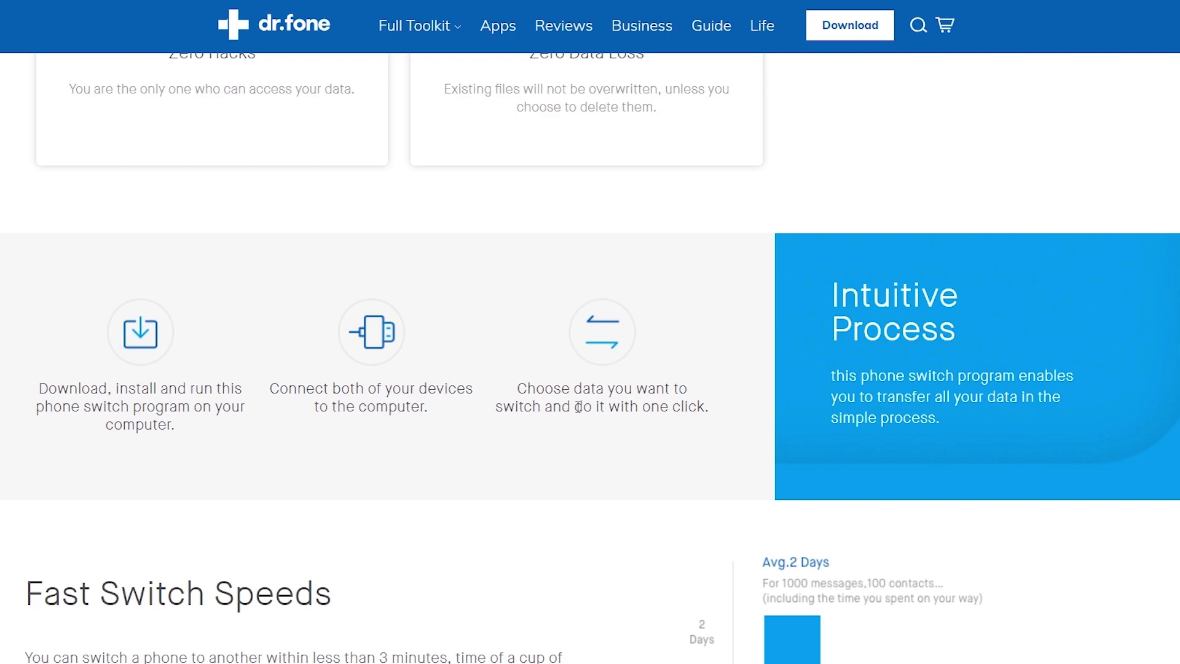
pyautogui.scroll(-7, 658, 424)
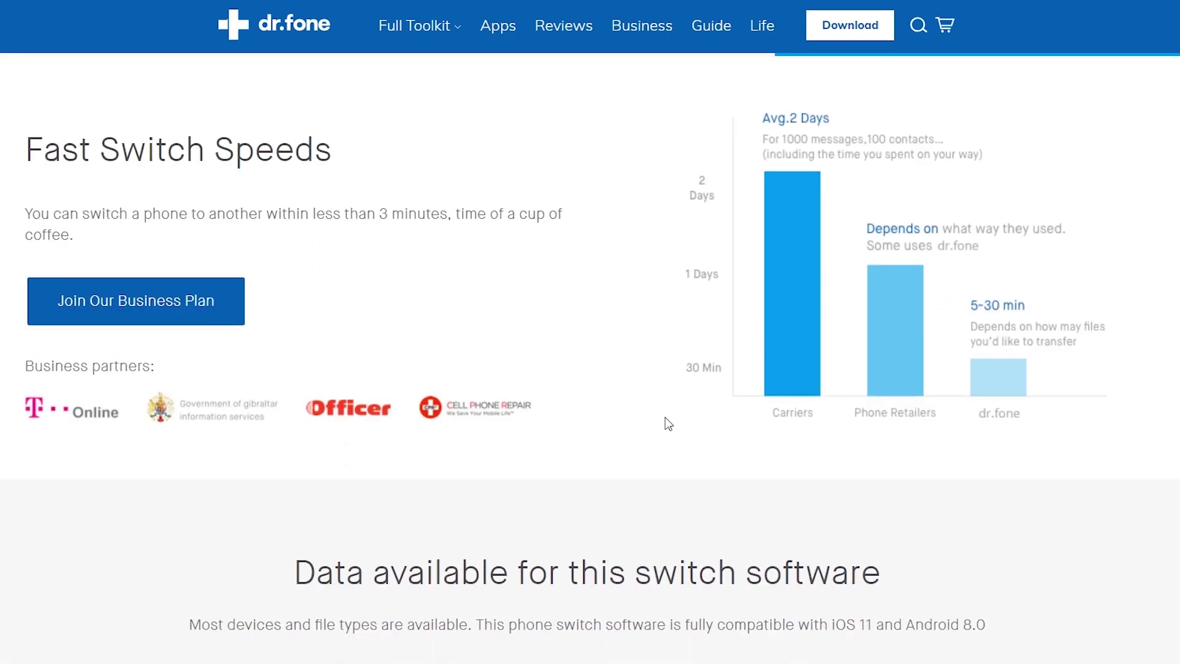
pyautogui.scroll(10, 667, 424)
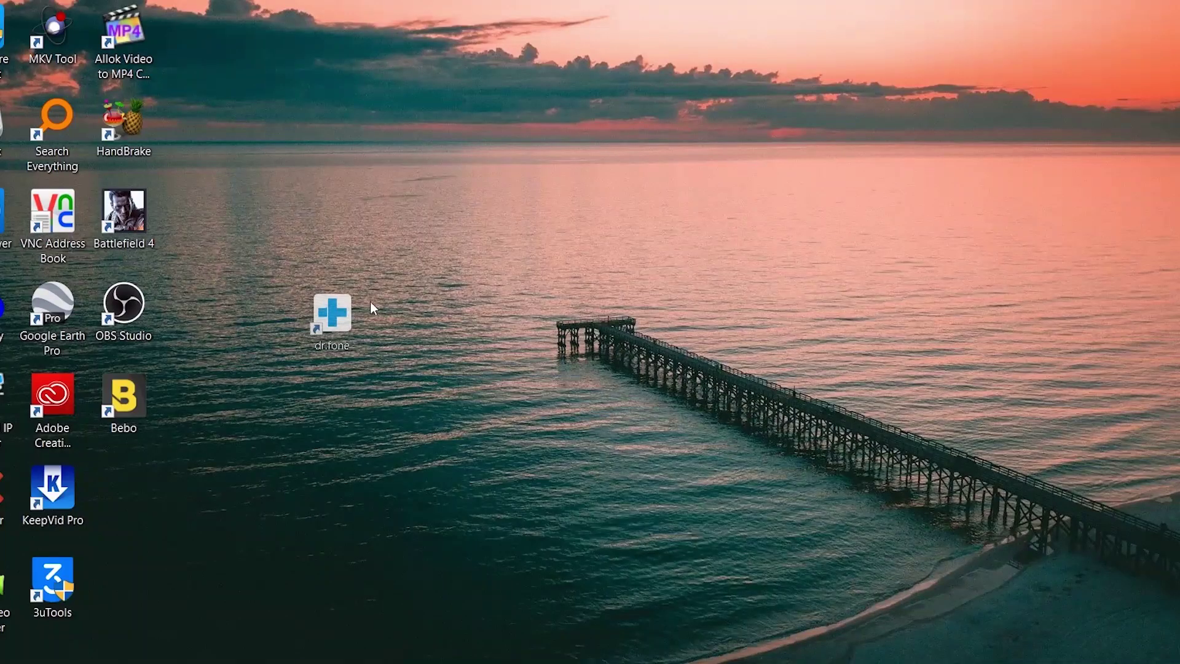
pyautogui.moveTo(372, 307); pyautogui.dragTo(575, 229)
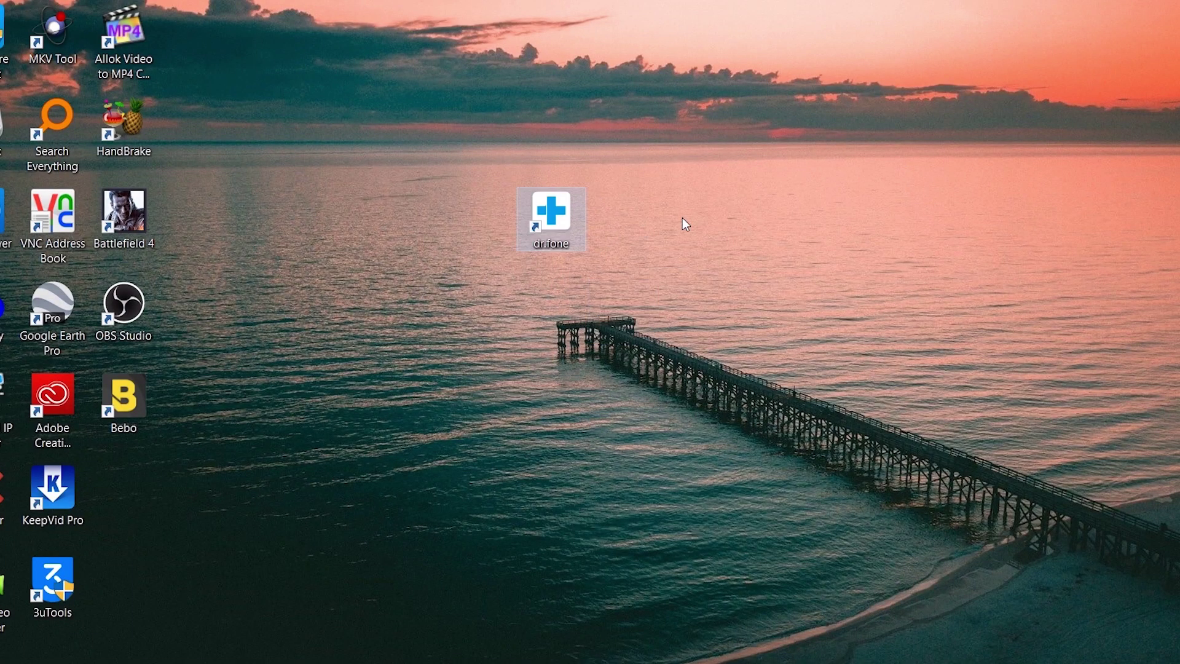
# Launch dr.fone from its desktop shortcut and open the Switch phone-to-phone feature
pyautogui.rightClick(554, 236)
pyautogui.click(607, 163)
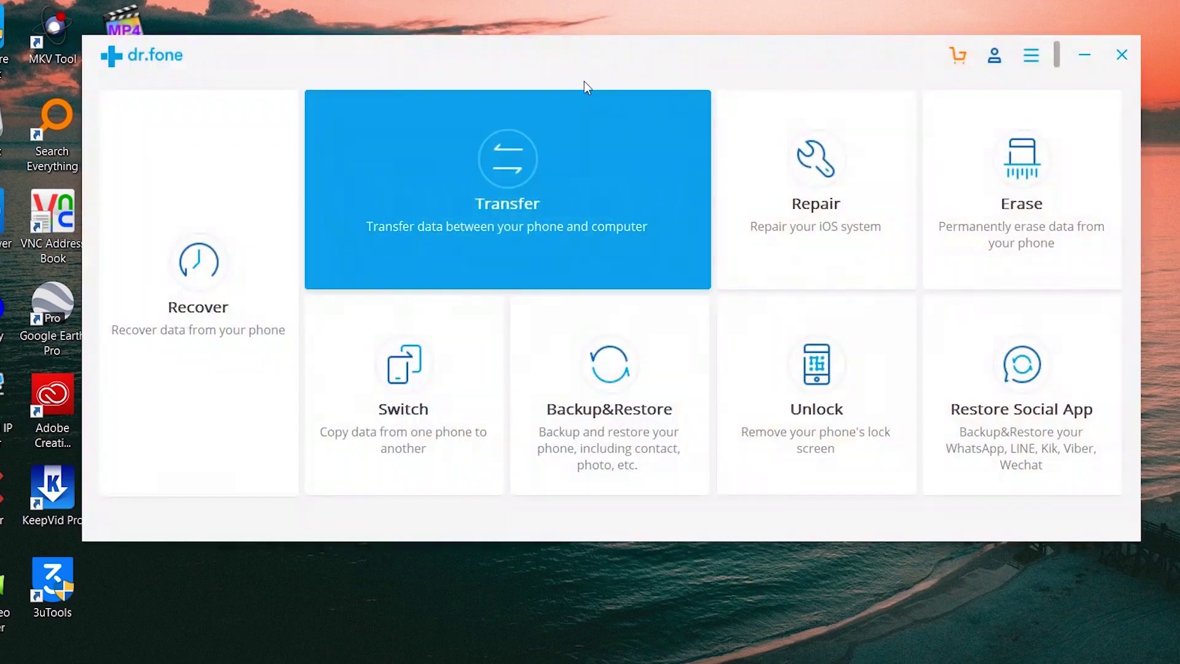
pyautogui.moveTo(584, 59); pyautogui.dragTo(550, 49)
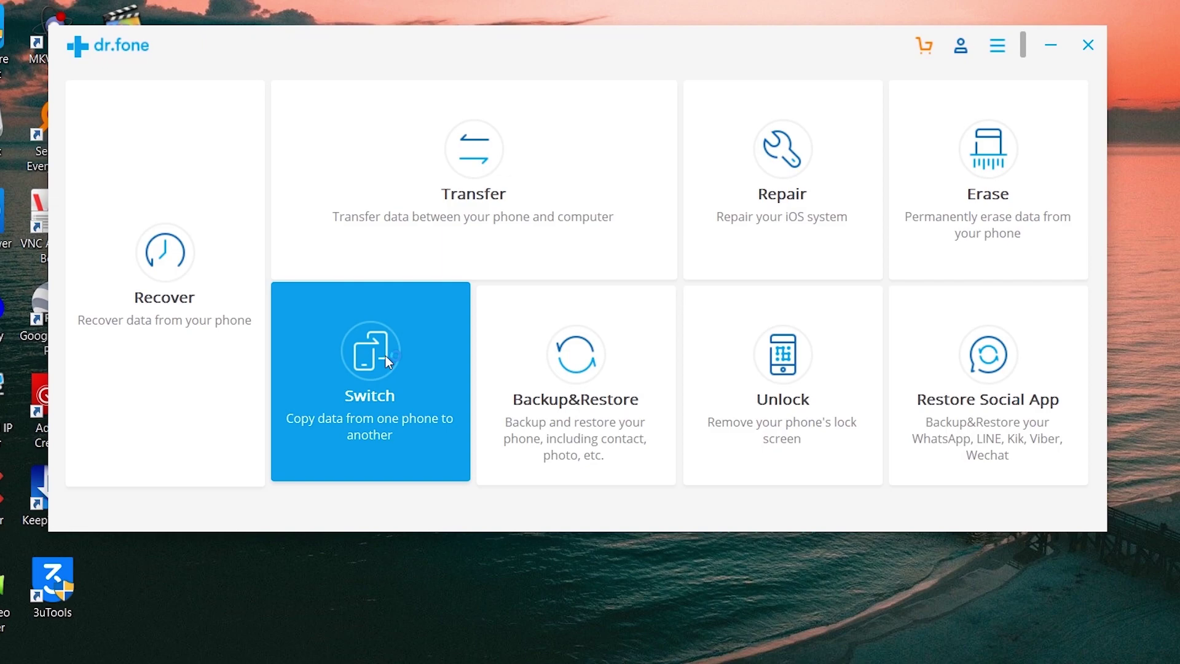
pyautogui.click(385, 356)
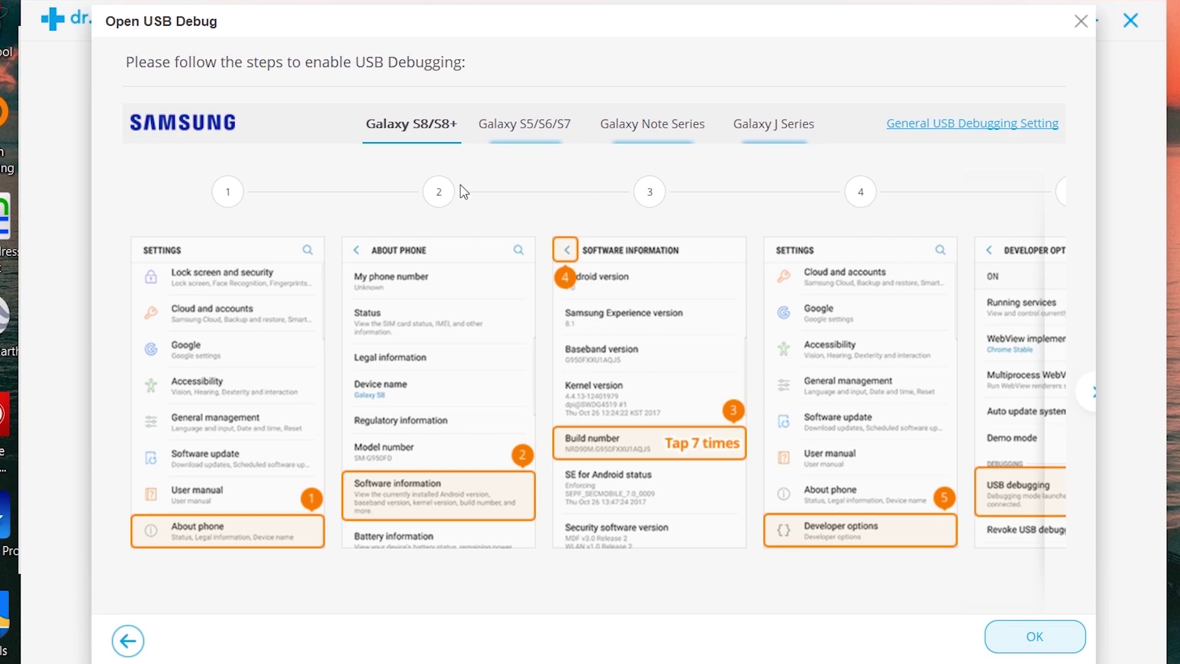
# Advance the Galaxy S8 USB debugging guide to its next instruction
pyautogui.moveTo(473, 31); pyautogui.dragTo(484, 37)
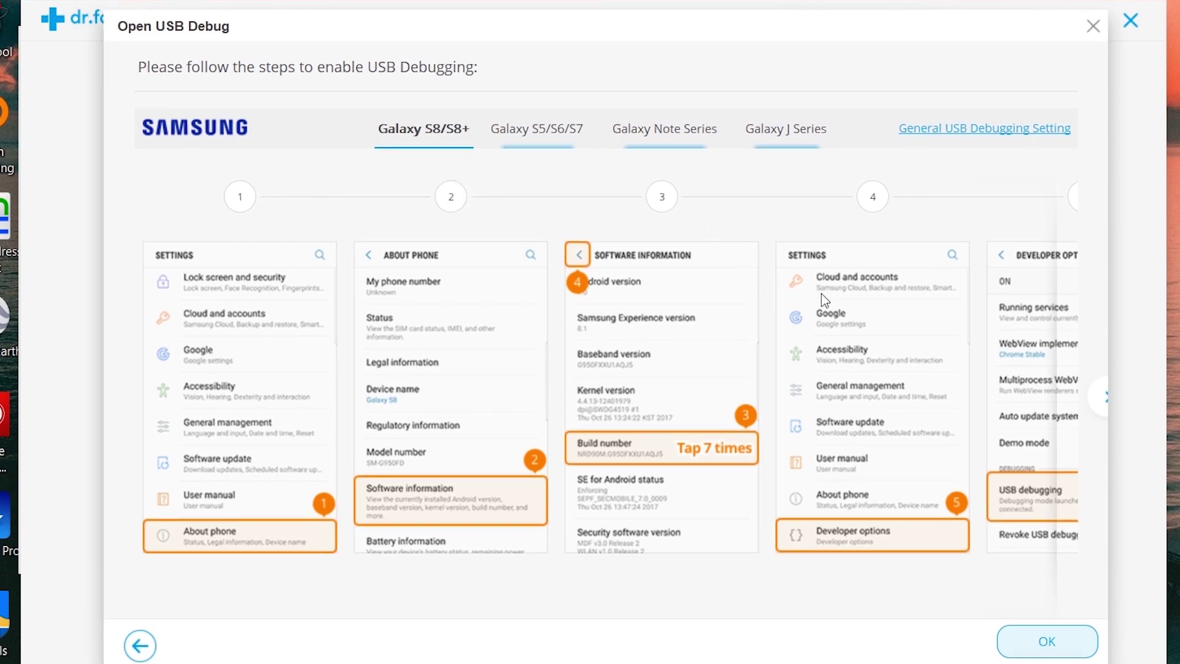
pyautogui.click(1101, 395)
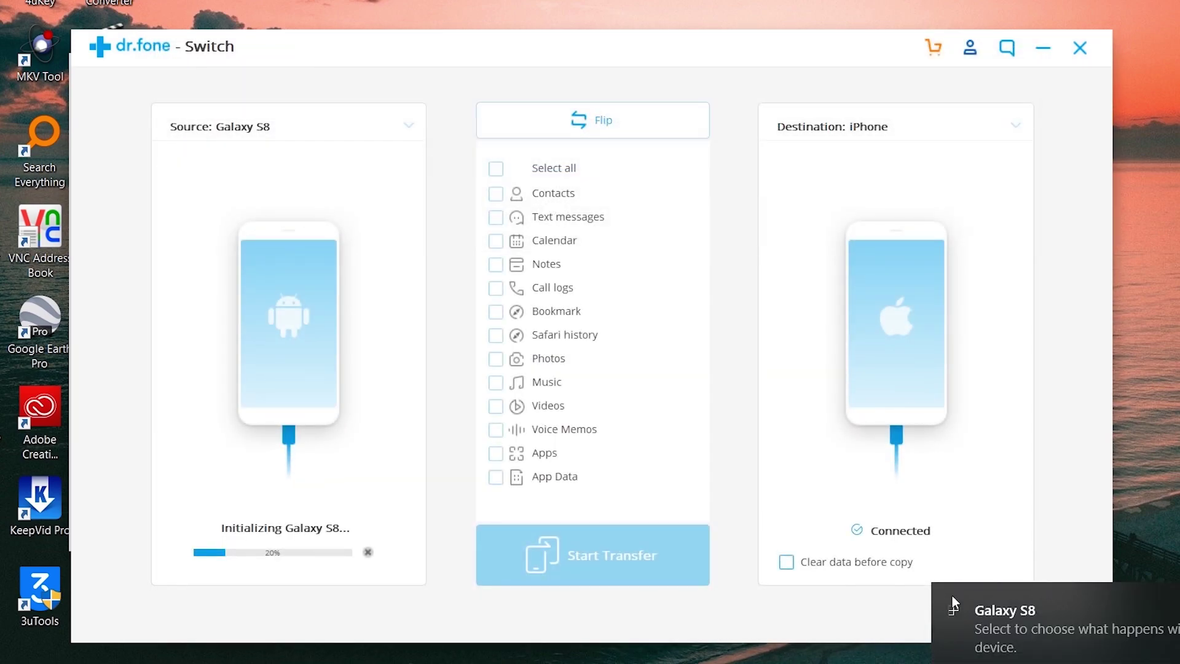
# Reposition the dr.fone - Switch window while the Galaxy S8 finishes connecting
pyautogui.moveTo(770, 51); pyautogui.dragTo(782, 18)
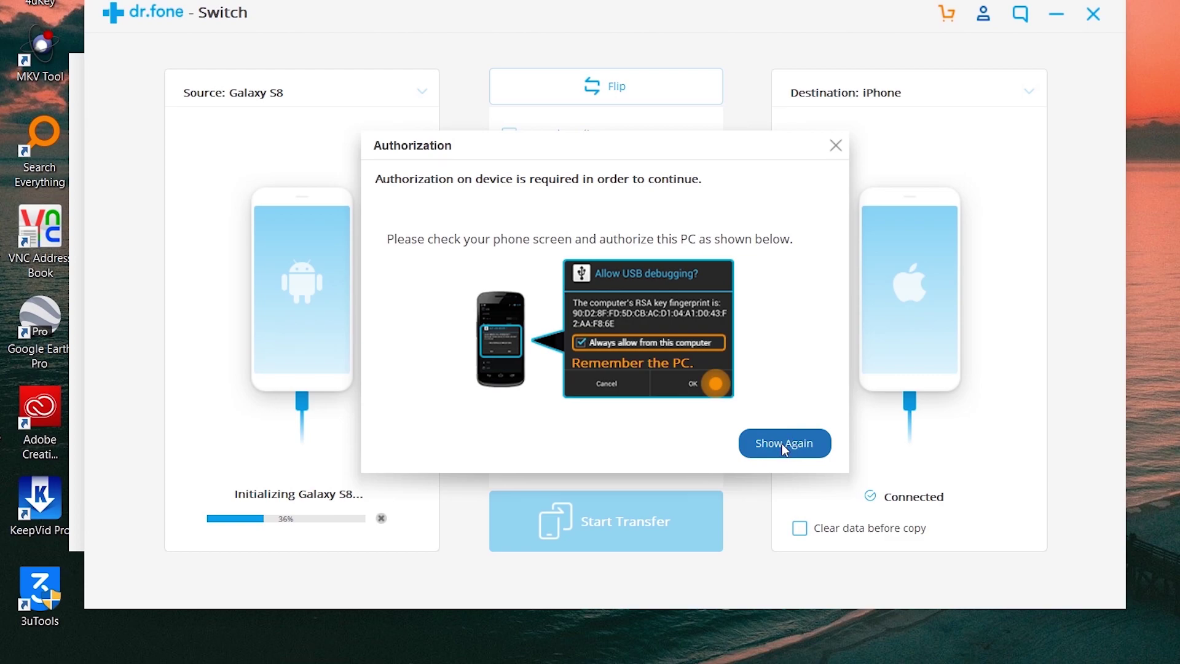
pyautogui.moveTo(740, 31); pyautogui.dragTo(717, 56)
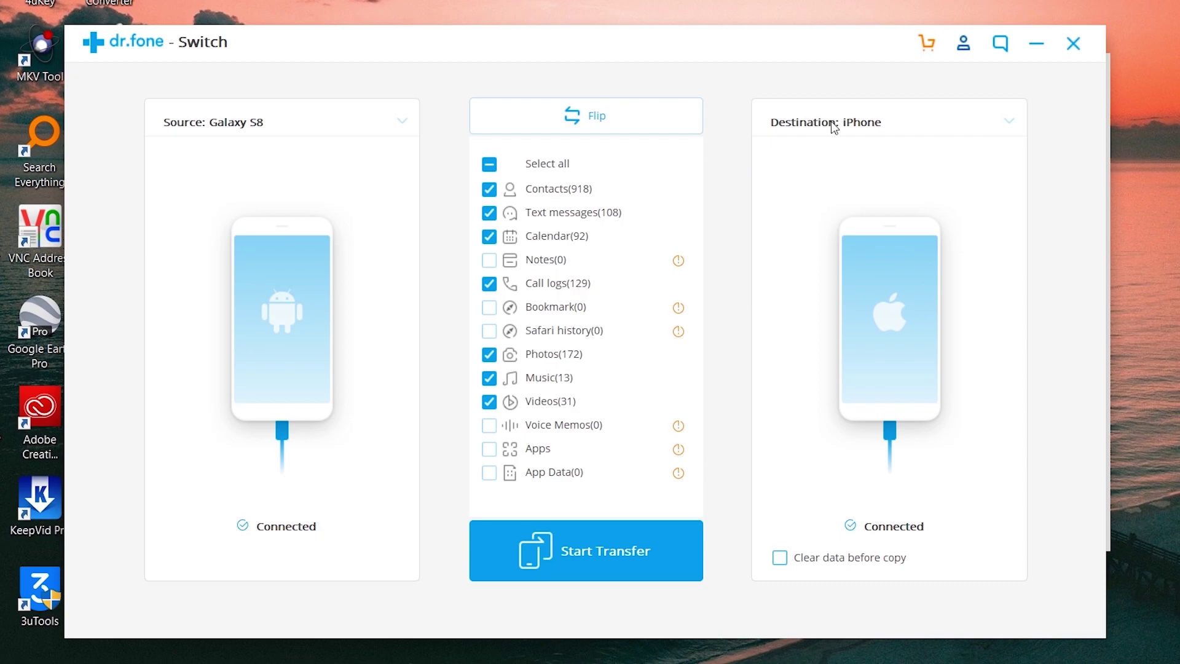
# Keep Galaxy S8 as source, select only Contacts (918), and start the transfer to the iPhone
pyautogui.click(628, 127)
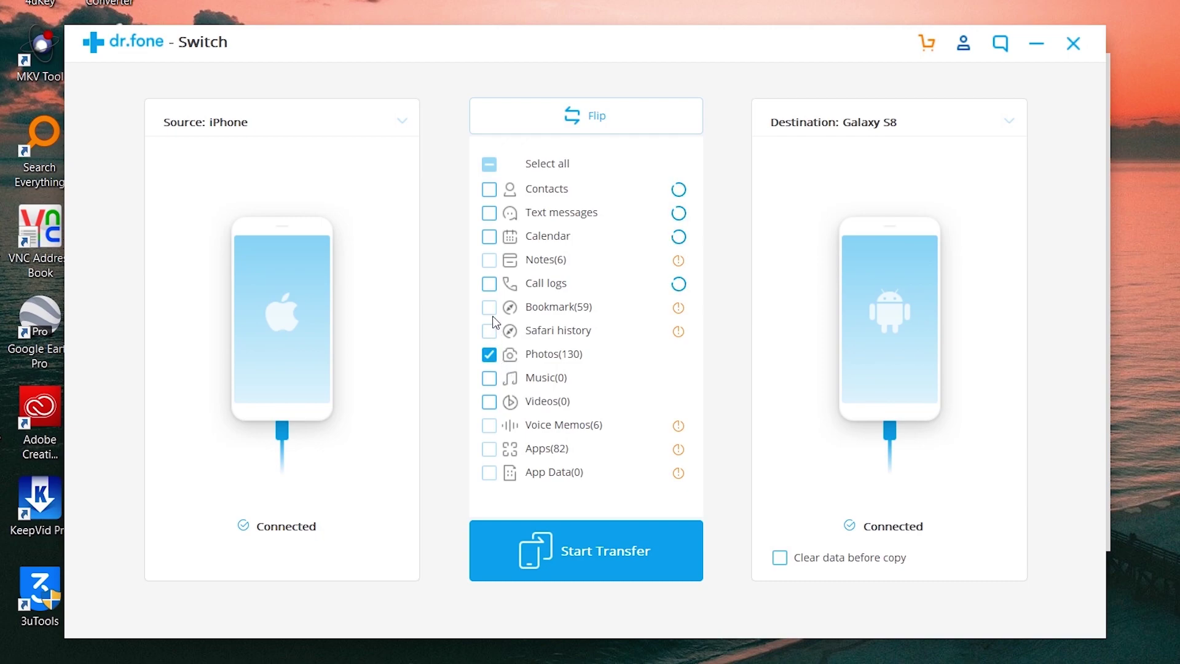
pyautogui.click(490, 284)
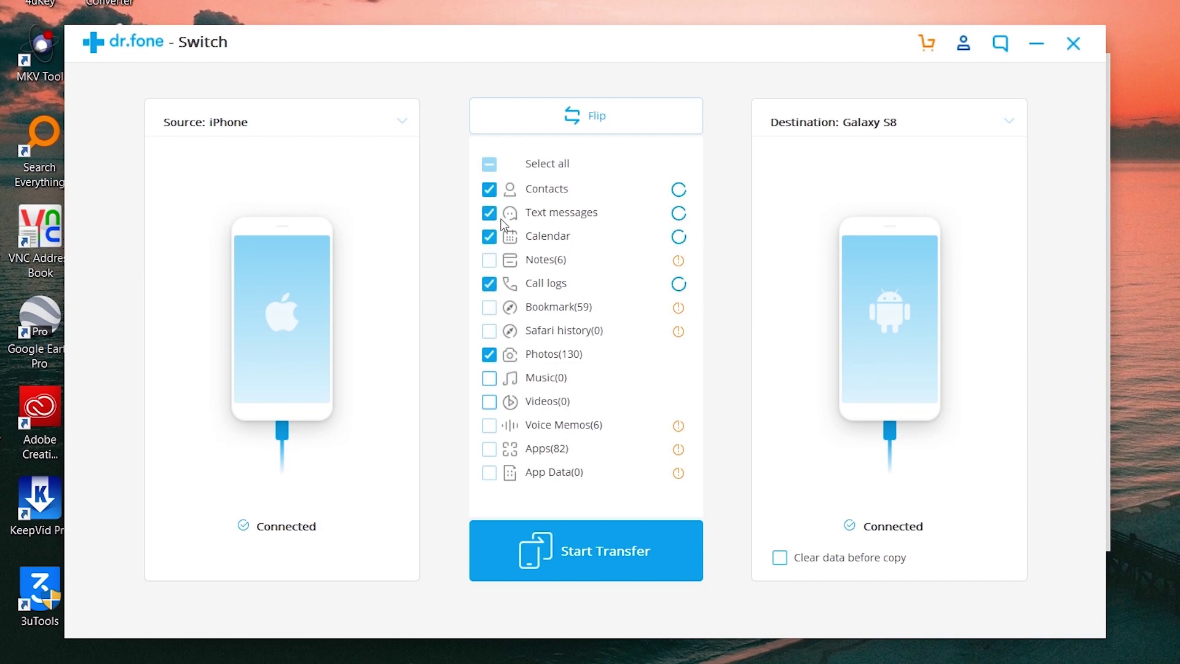
pyautogui.click(536, 120)
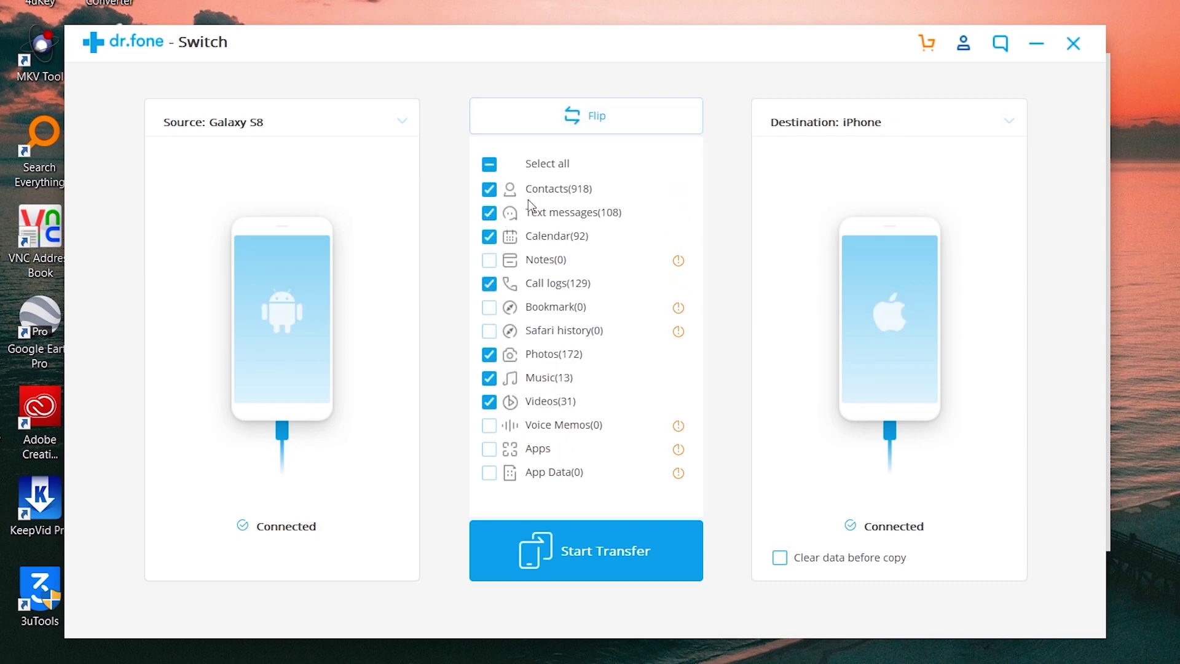
pyautogui.click(490, 164)
pyautogui.click(490, 190)
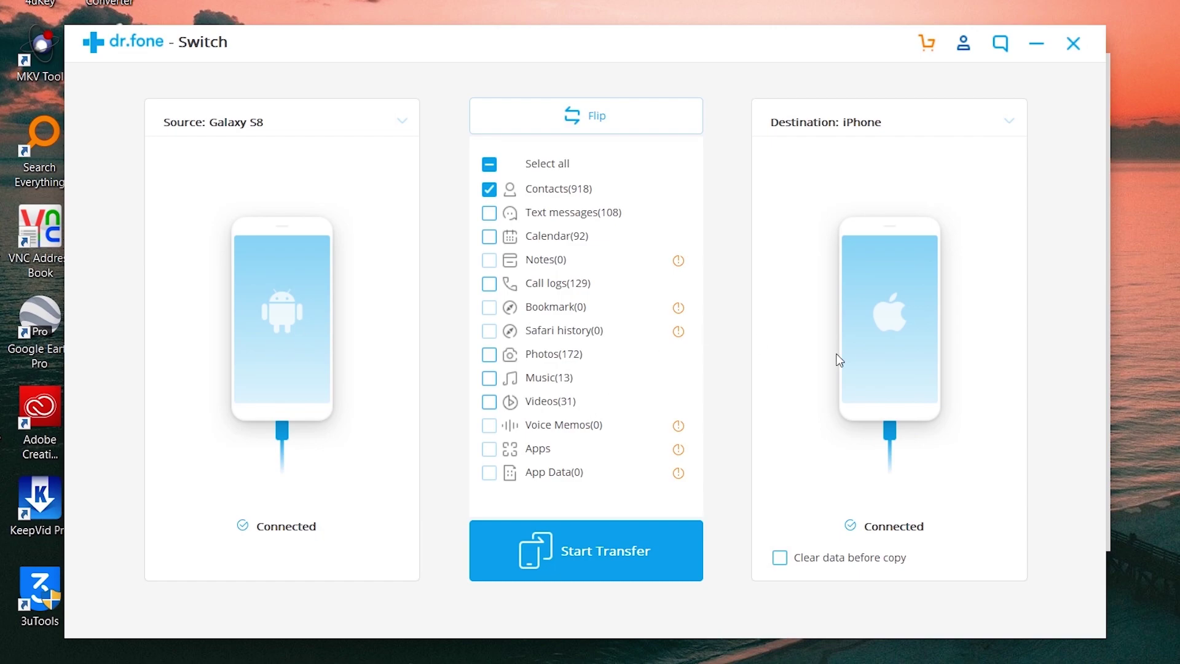
pyautogui.click(620, 542)
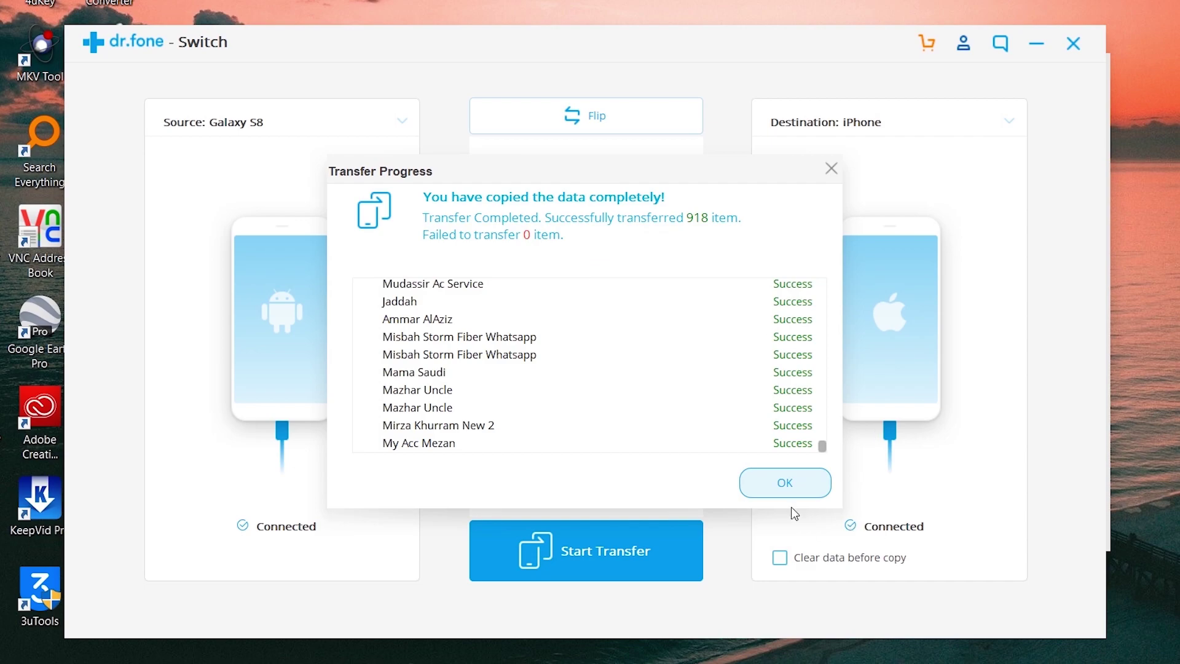
# Dismiss the finished contacts transfer report and untick Contacts
pyautogui.click(792, 489)
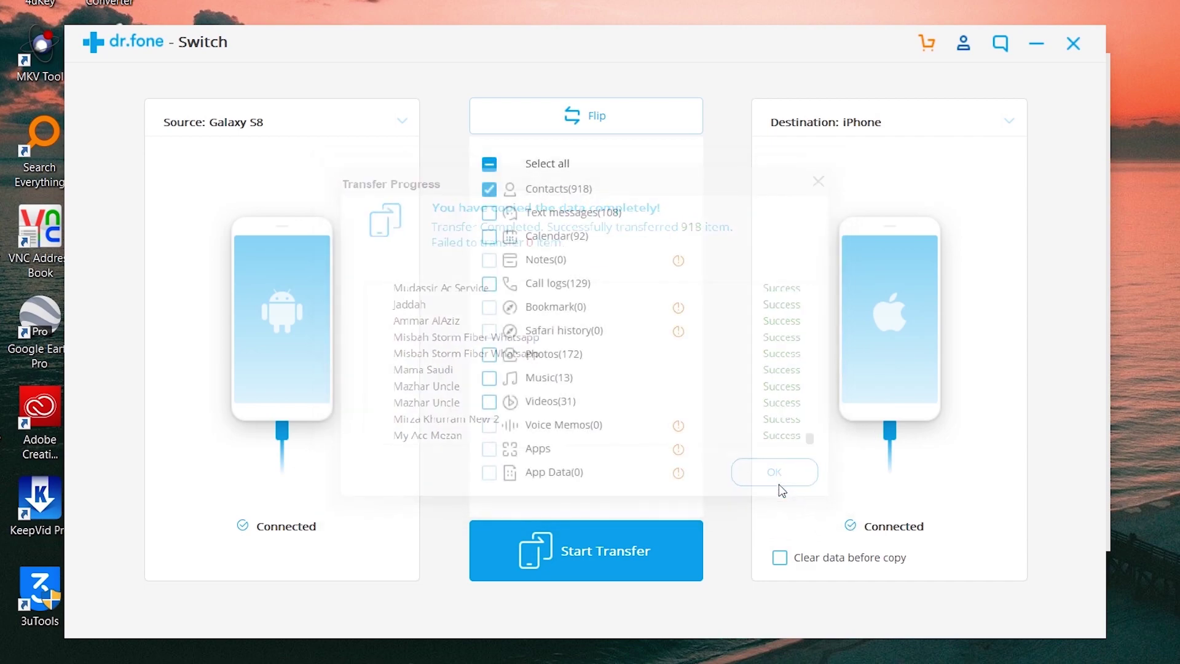
pyautogui.click(490, 189)
# Select only Text messages (108) and start copying them to the iPhone
pyautogui.click(490, 213)
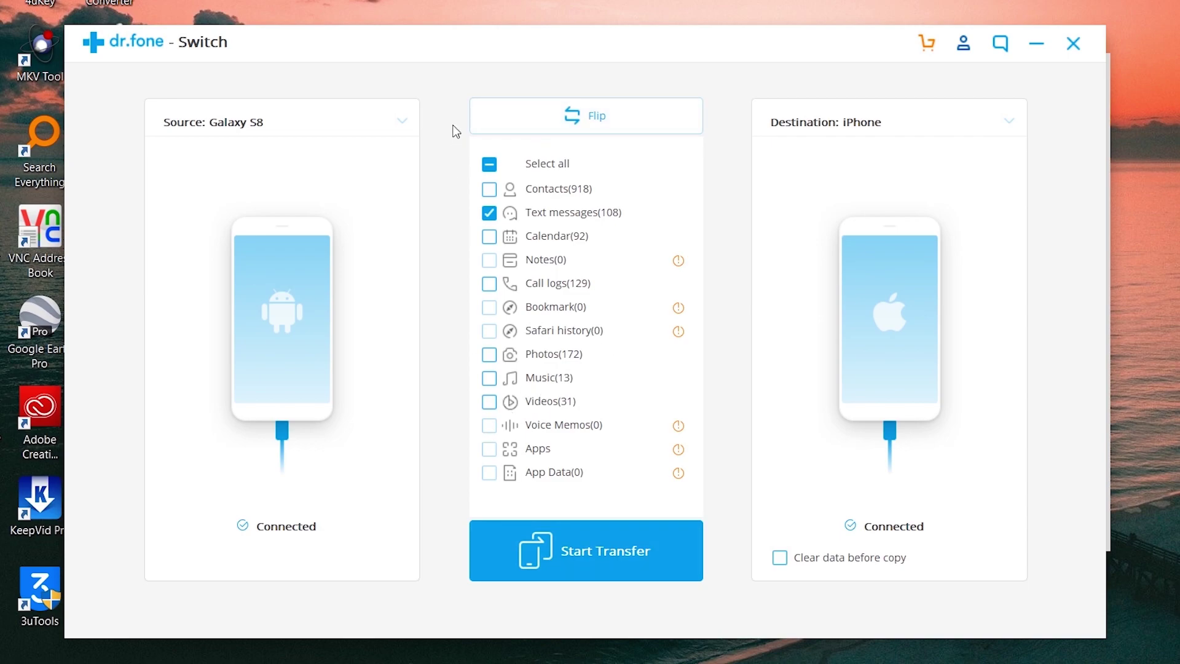
pyautogui.click(489, 165)
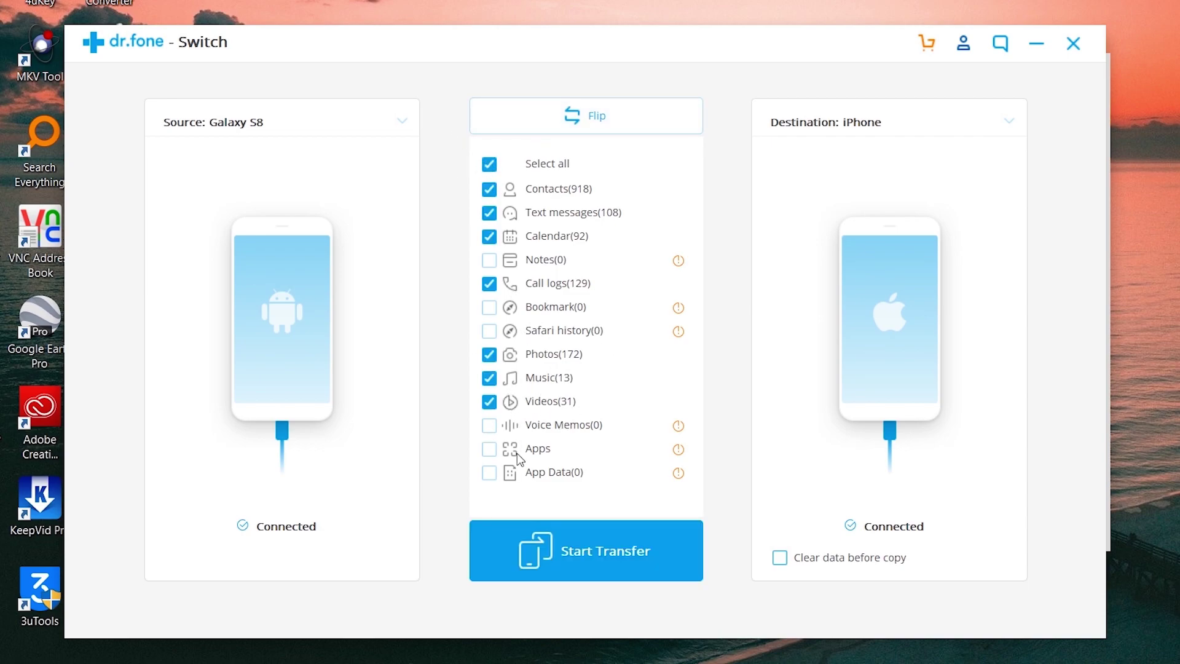
pyautogui.click(490, 164)
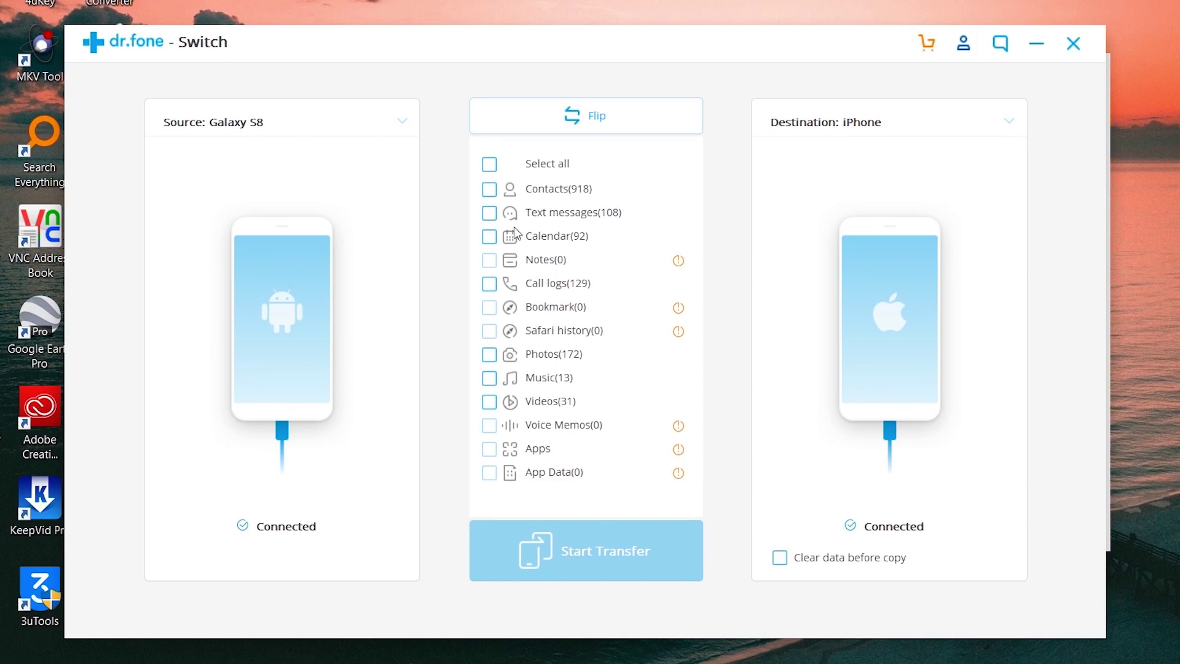
pyautogui.click(490, 214)
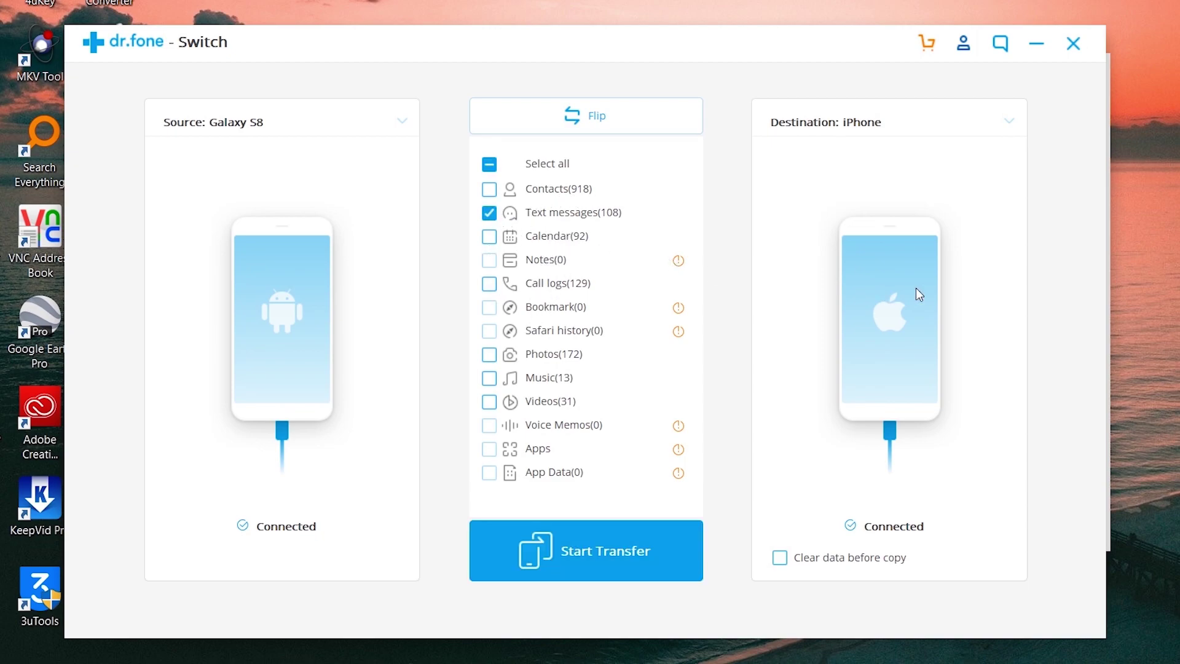
pyautogui.click(621, 552)
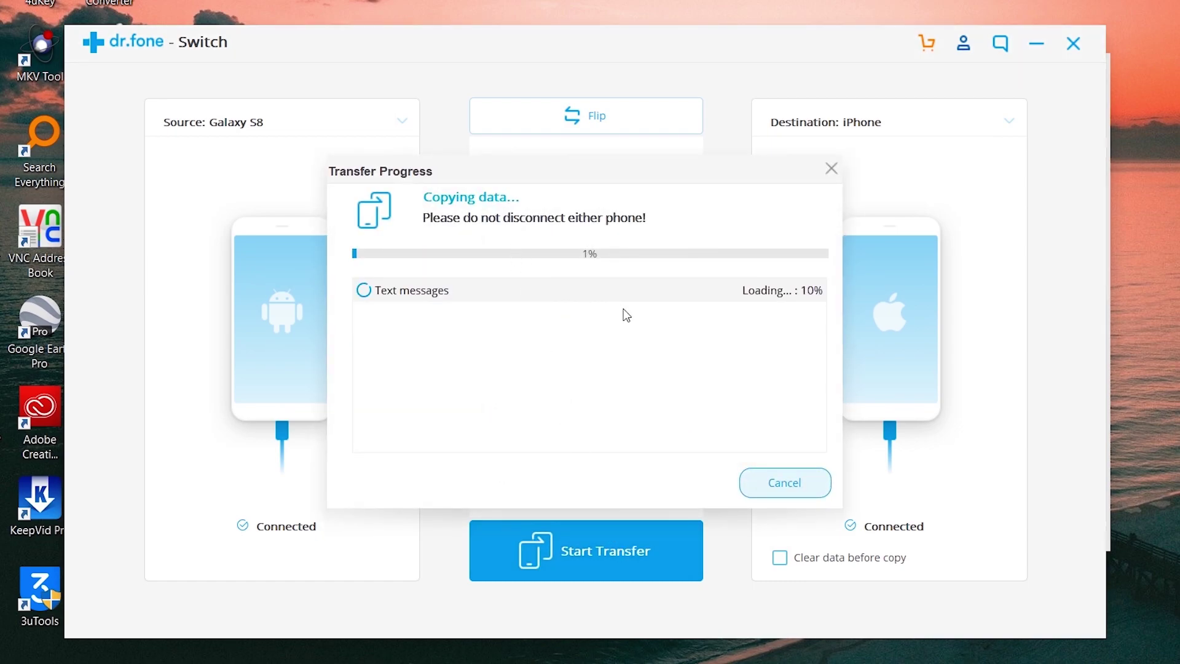